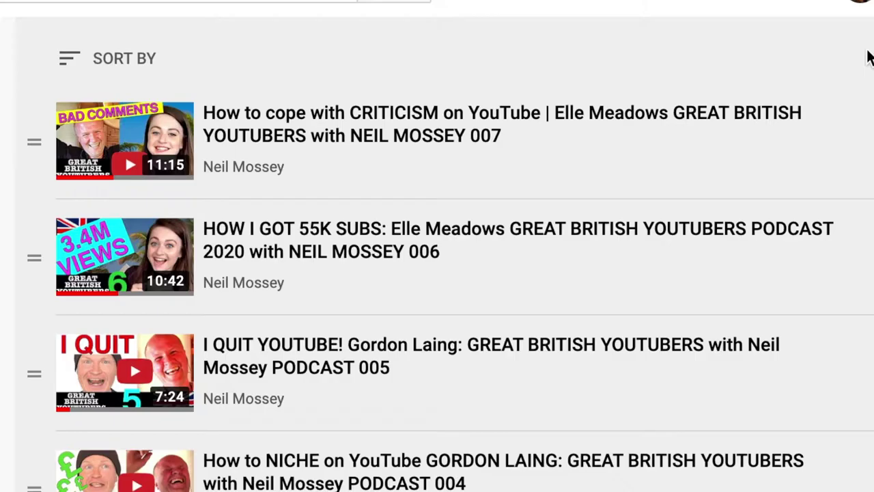
Scroll down through the podcast playlist's episodes
scroll(649, 274, down, 5)
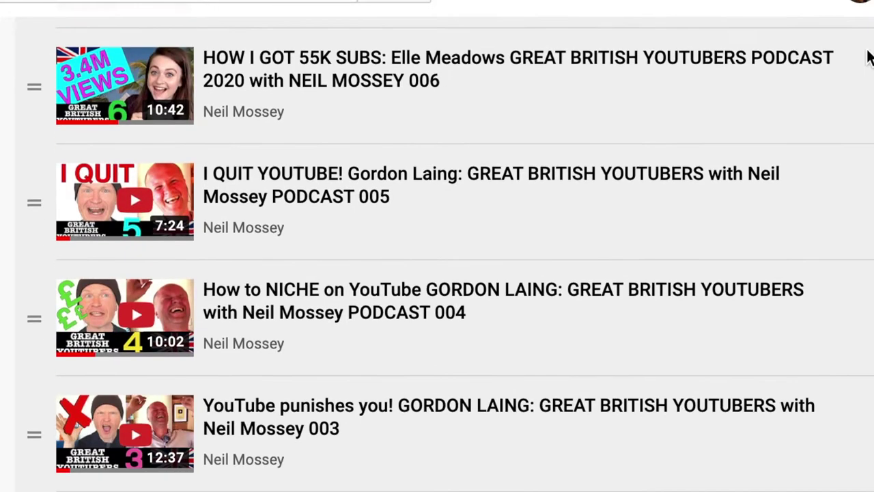
scroll(867, 58, down, 4)
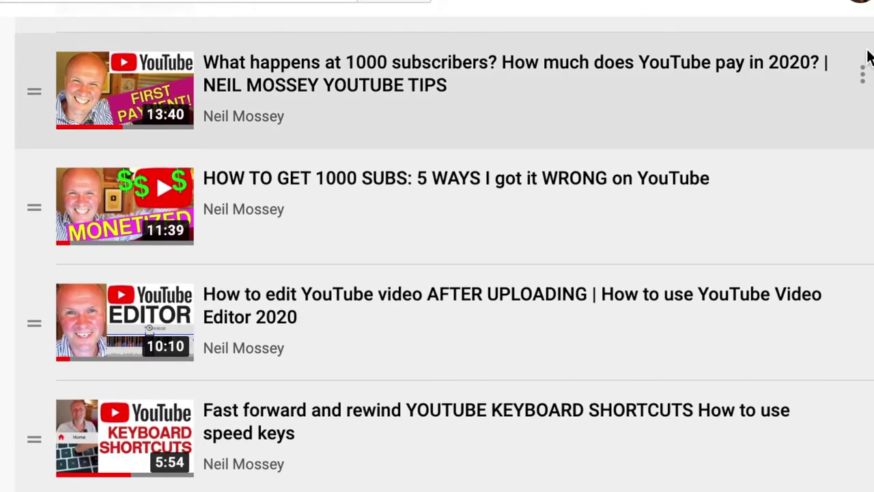
scroll(867, 58, down, 5)
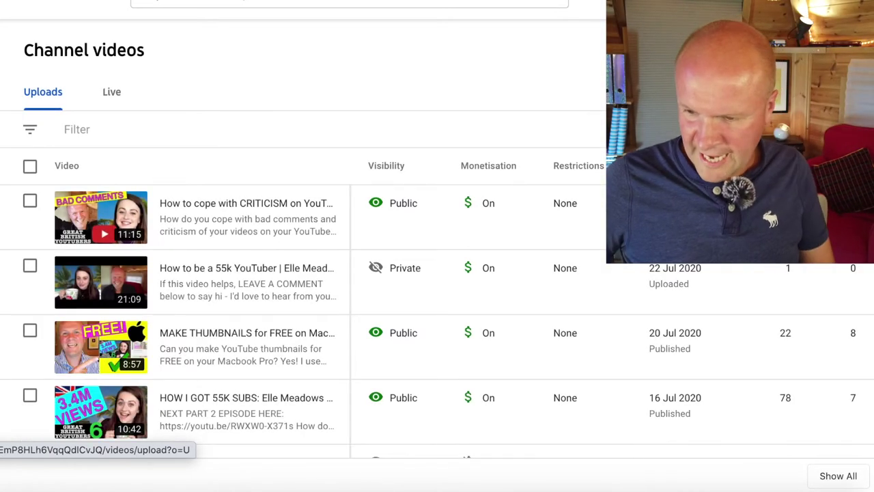
Start the CRITICISM episode and pause it
click(146, 236)
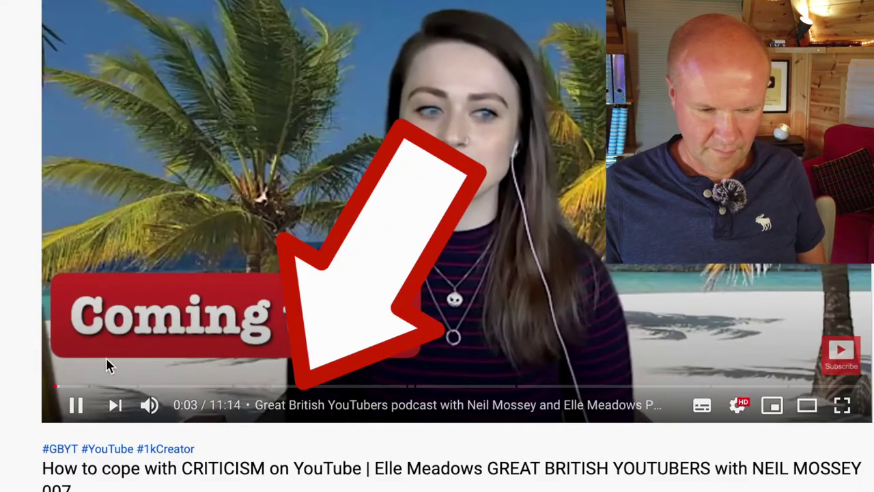
click(77, 407)
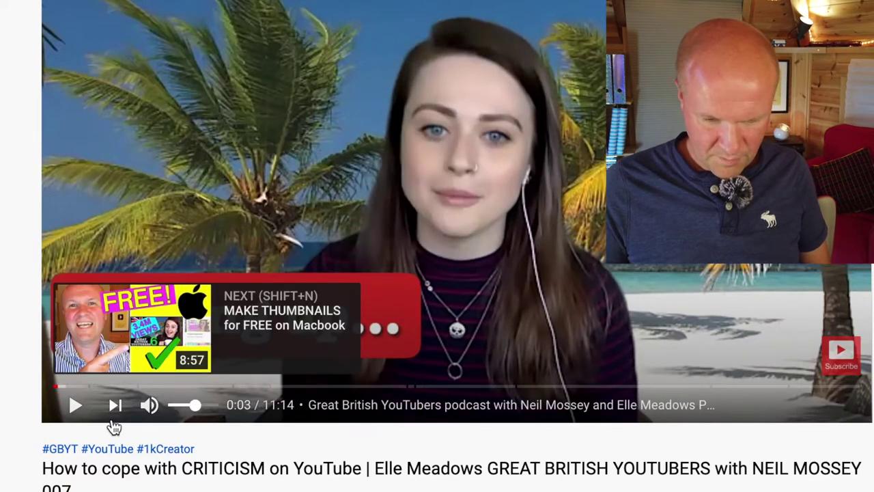
scroll(109, 425, down, 1)
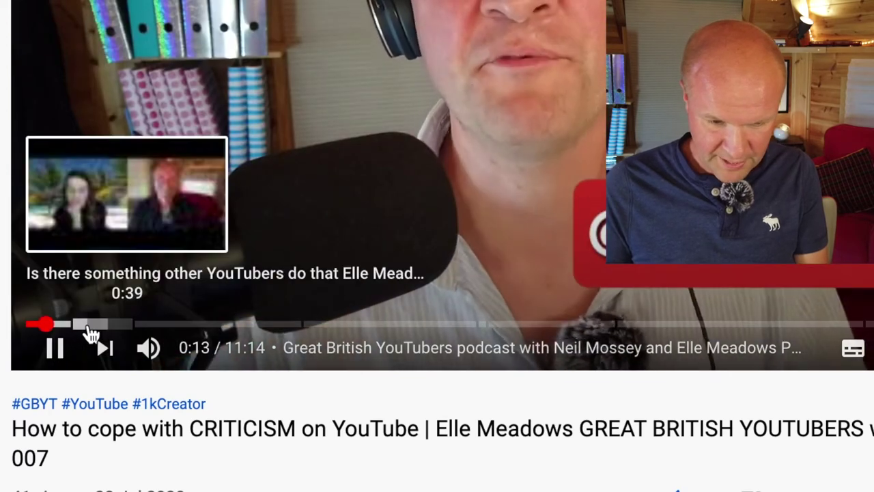
Jump through the episode's chapters on the progress bar, including 0:39 and 1:44
click(87, 325)
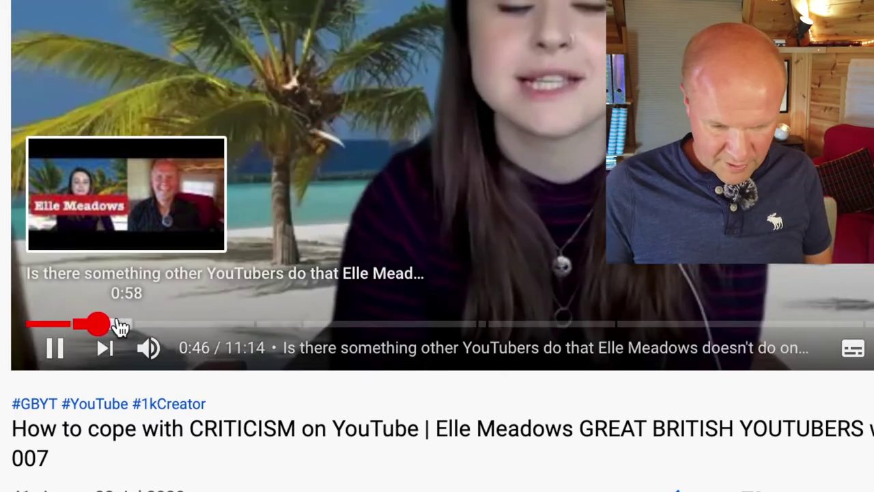
click(119, 325)
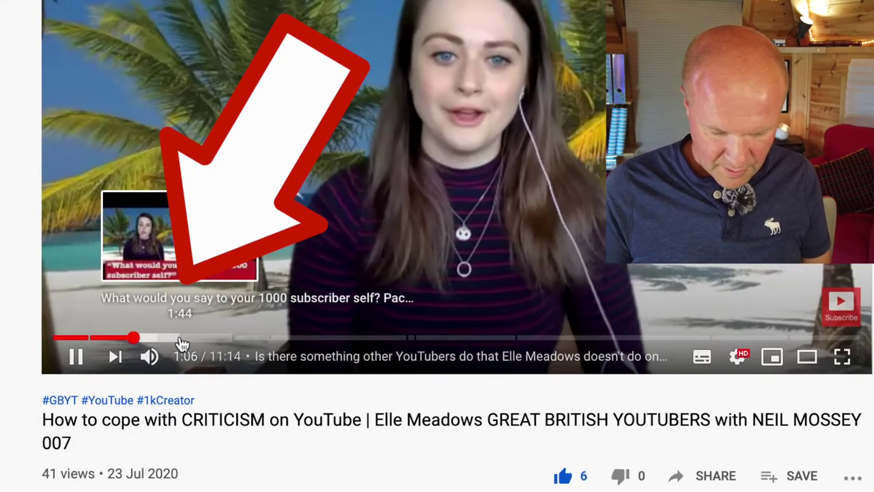
click(181, 338)
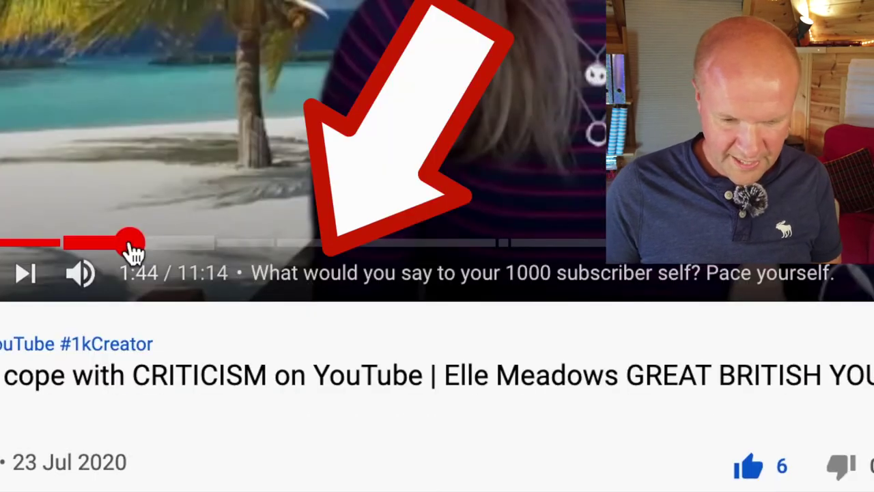
click(152, 244)
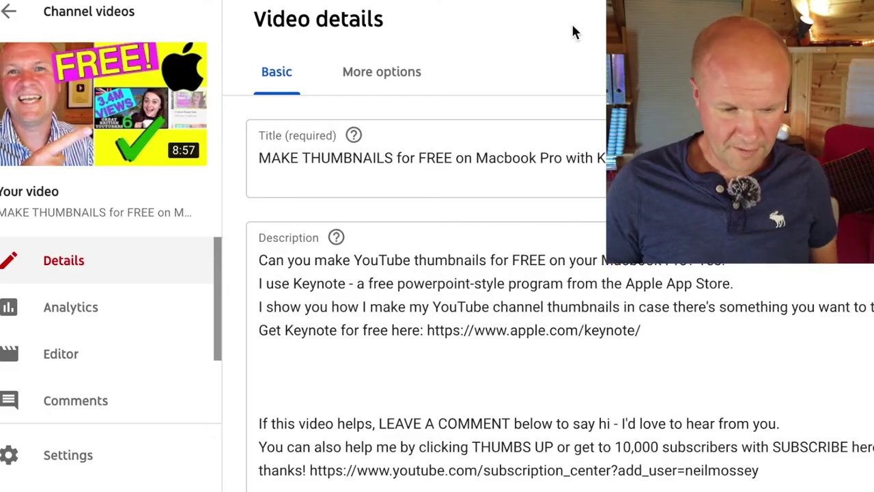
click(113, 78)
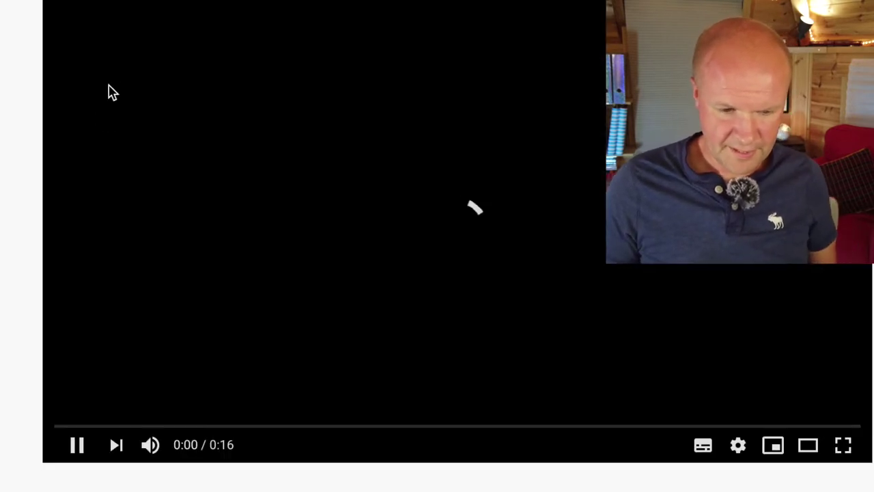
scroll(56, 218, down, 5)
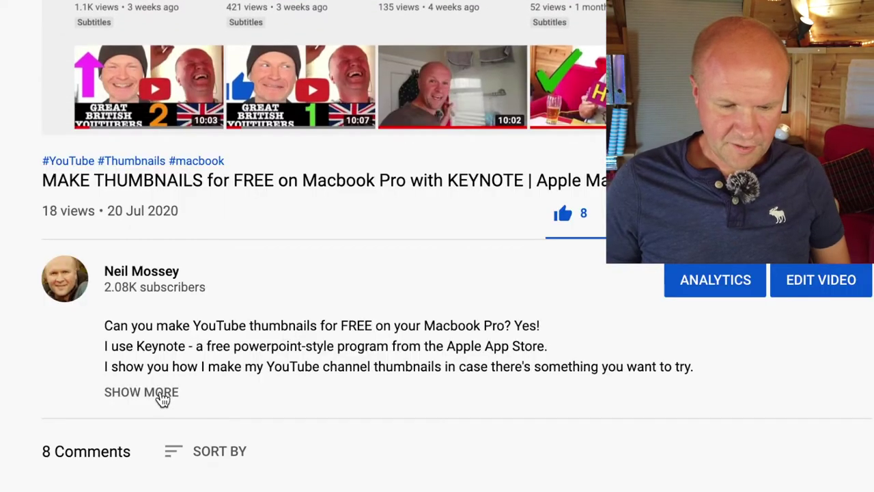
click(141, 392)
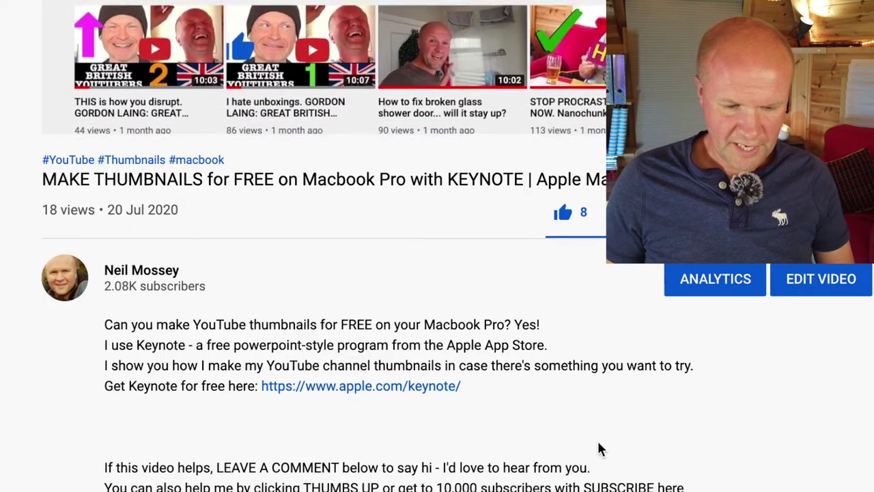
scroll(597, 438, down, 2)
scroll(599, 447, up, 3)
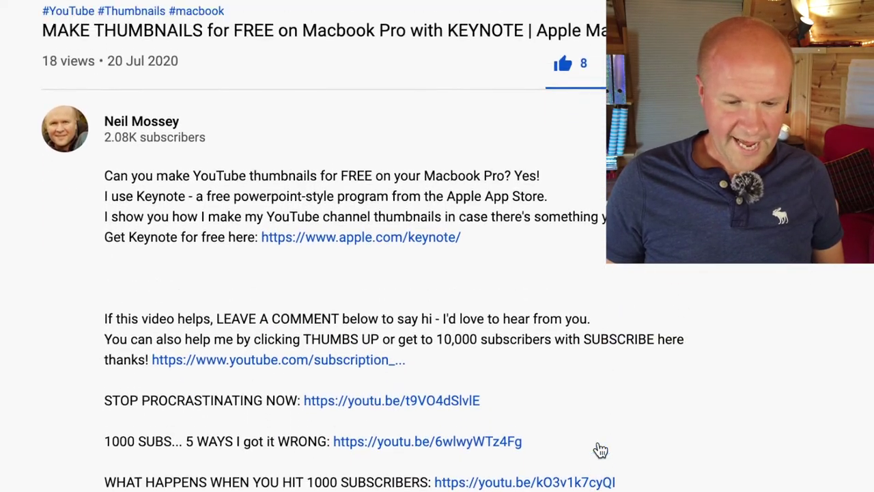
scroll(597, 447, up, 5)
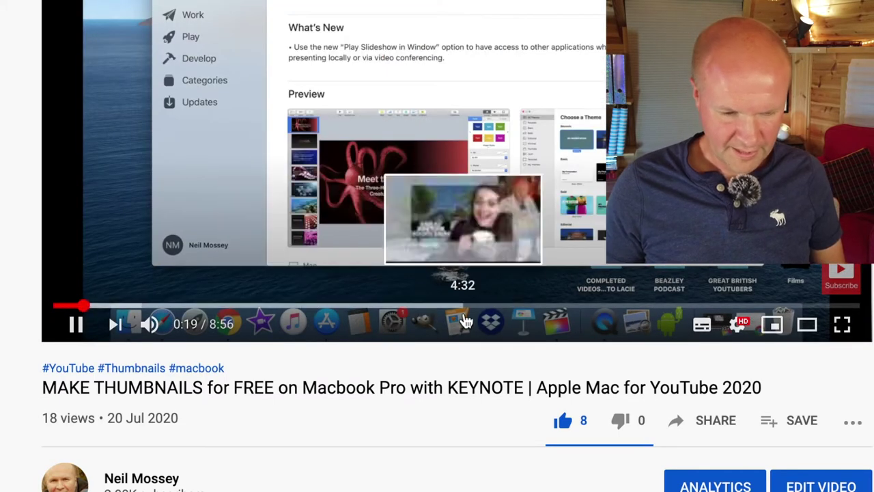
scroll(301, 362, down, 1)
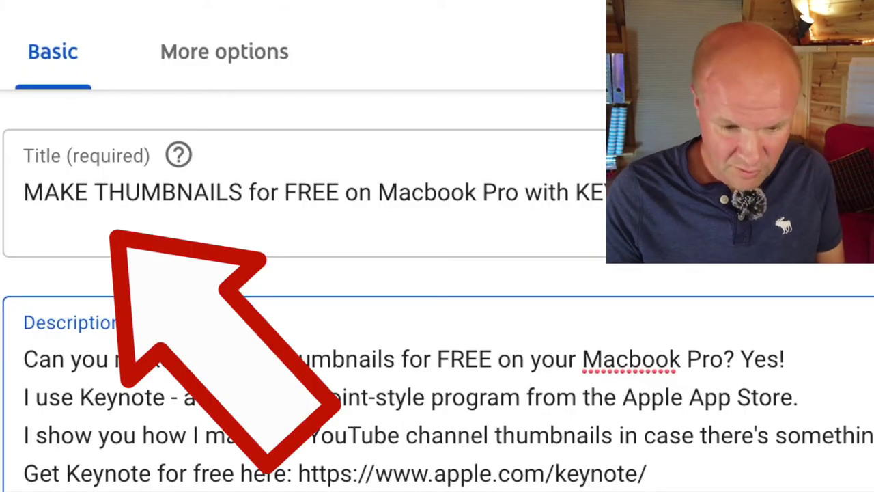
Make the first chapter line '0:00 MAKE THUMBNAILS for FREE on Macbook Pro with KEYNOTE' and begin a new line
click(285, 186)
key(super+a)
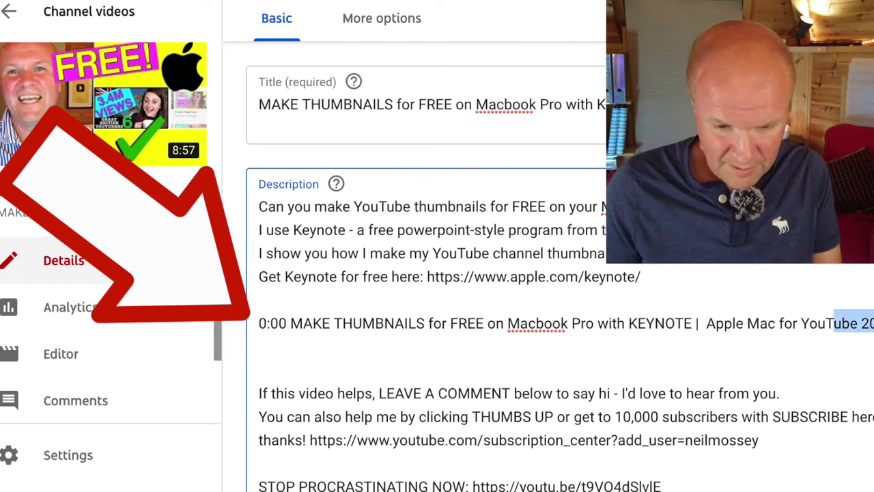
key(shift+Left)
key(shift+Left)
key(shift+Left)
key(shift+Left)
key(shift+Left)
key(shift+Left)
key(shift+Left)
key(shift+Left)
key(shift+Left)
key(shift+Left)
key(shift+Left)
key(shift+Left)
key(shift+Left)
key(shift+Left)
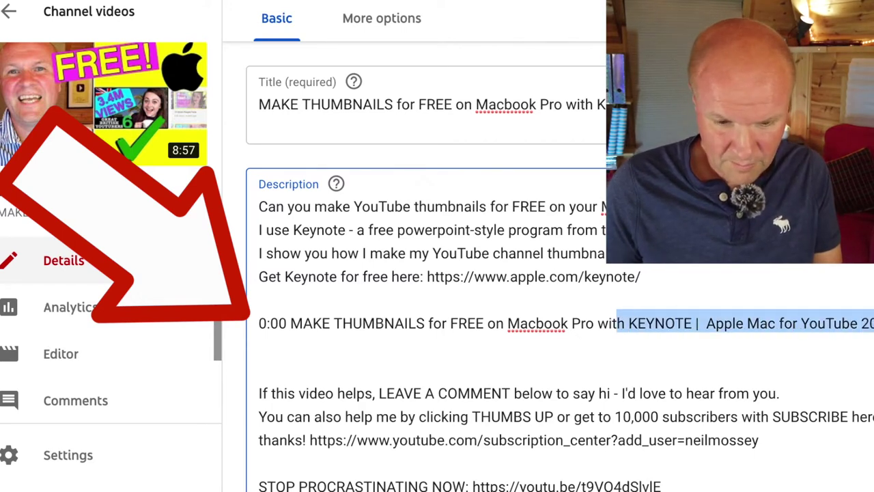
key(shift+Right)
key(shift+Right)
key(shift+Right)
key(BackSpace)
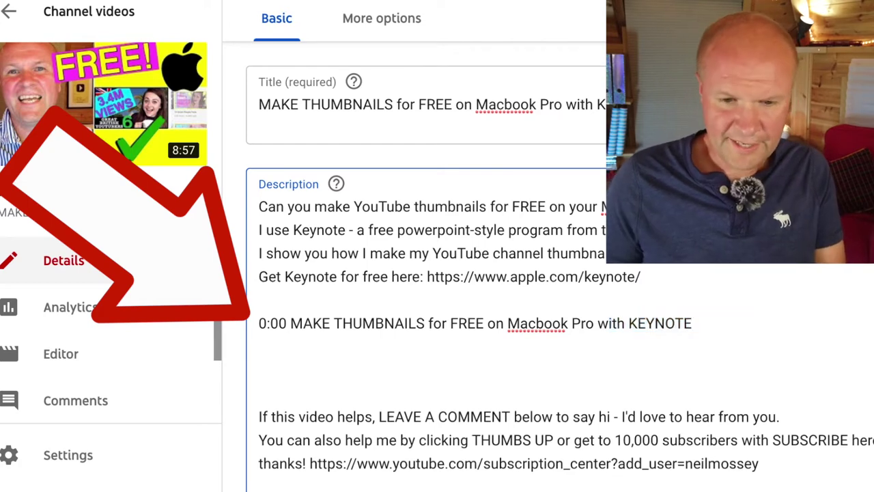
key(Return)
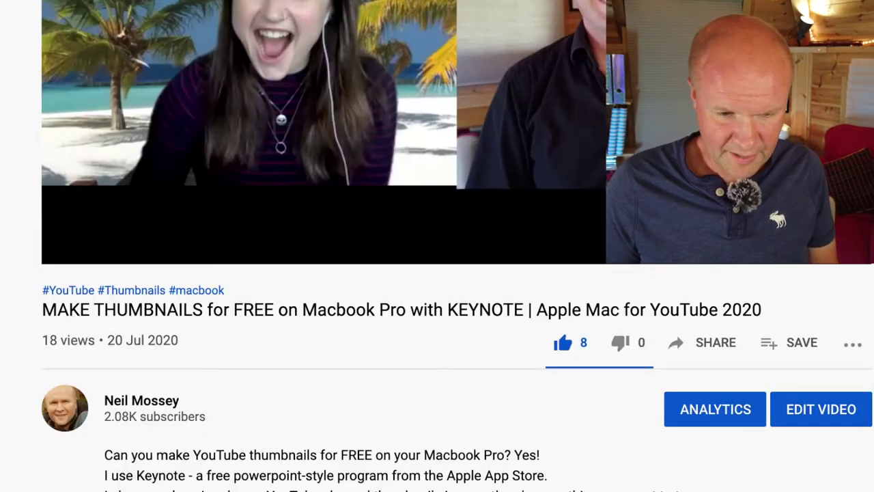
Seek the video to the start of the Keynote download section and pause there
click(75, 227)
scroll(132, 297, up, 2)
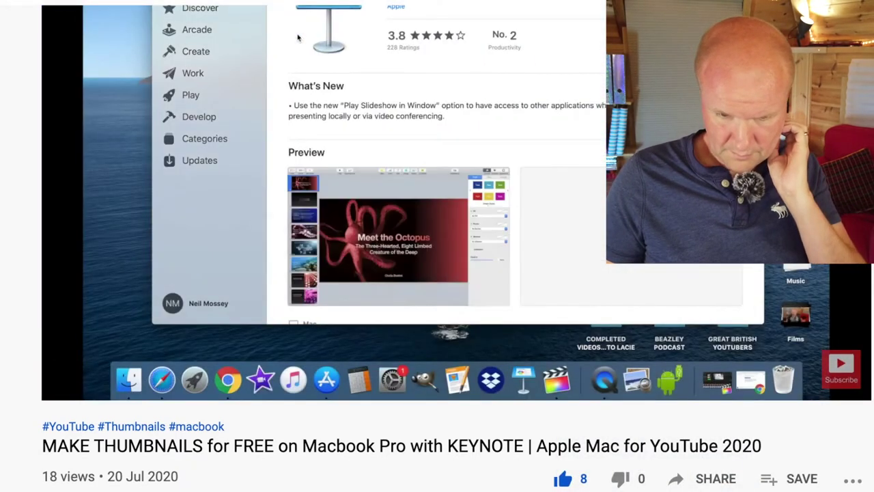
click(125, 253)
key(Left)
key(Left)
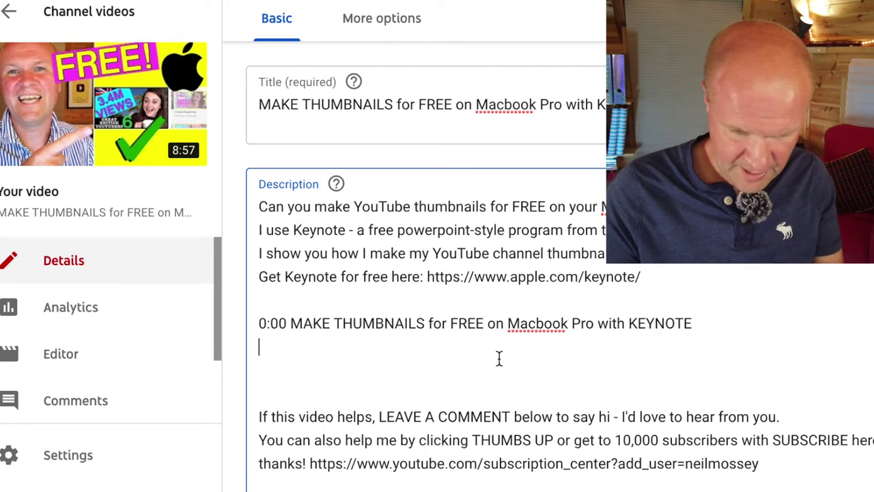
Complete the 0:16 chapter line, ending it with 'KEYNOTE FOR FREE'
text(:16 HOW TO DOWNLOAD C)
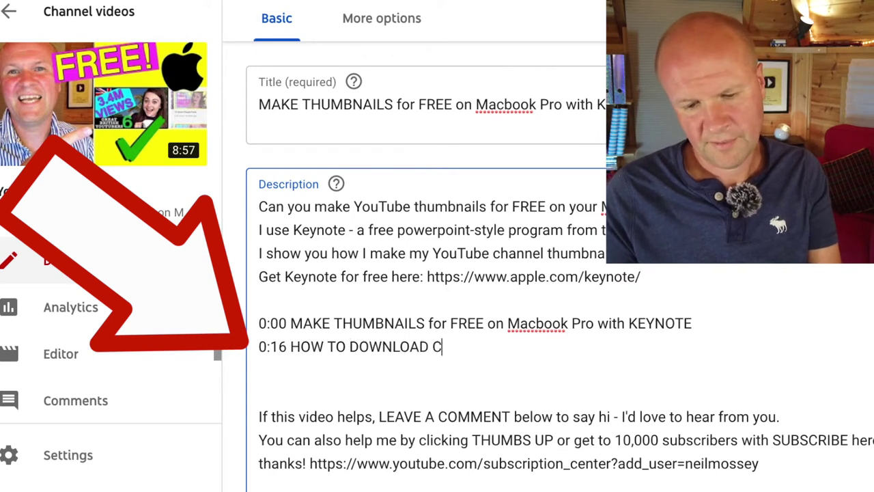
key(BackSpace)
text(KEYNOTE)
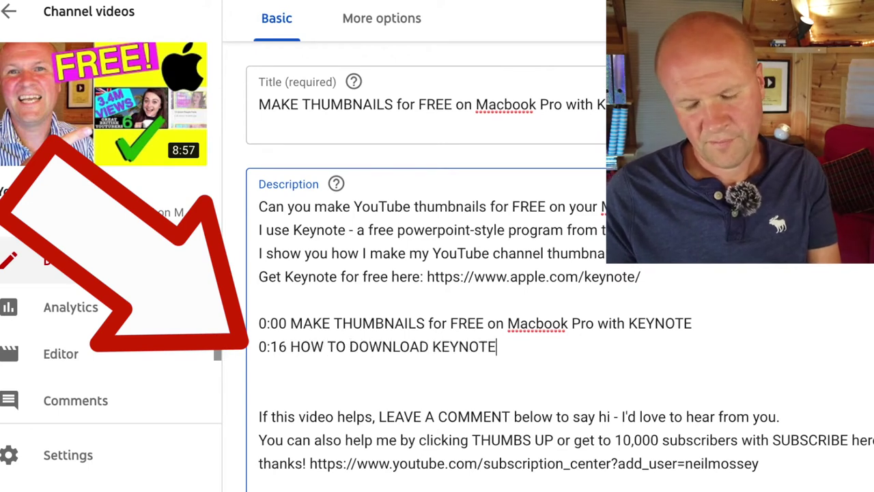
text( FOR FREE)
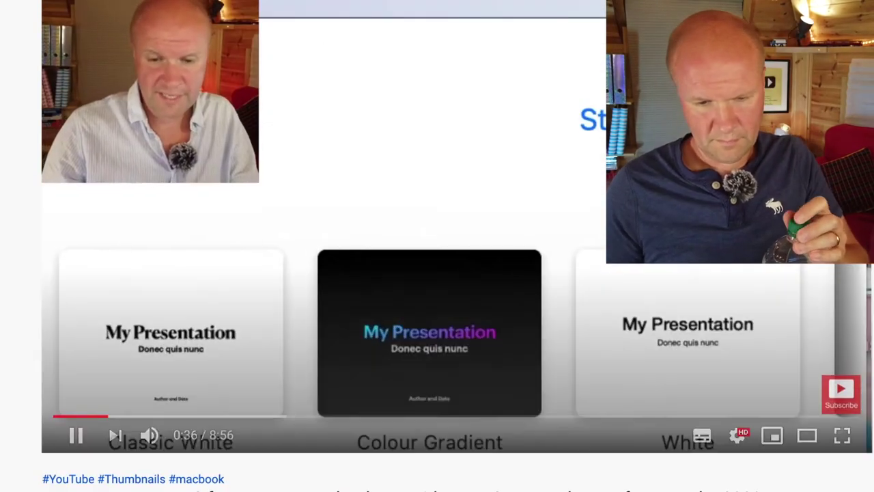
Add the chapter line '0:32 HOW TO SET SLIDE SIZE IN APPLE KEYNOTE APP', then view it on YouTube
key(space)
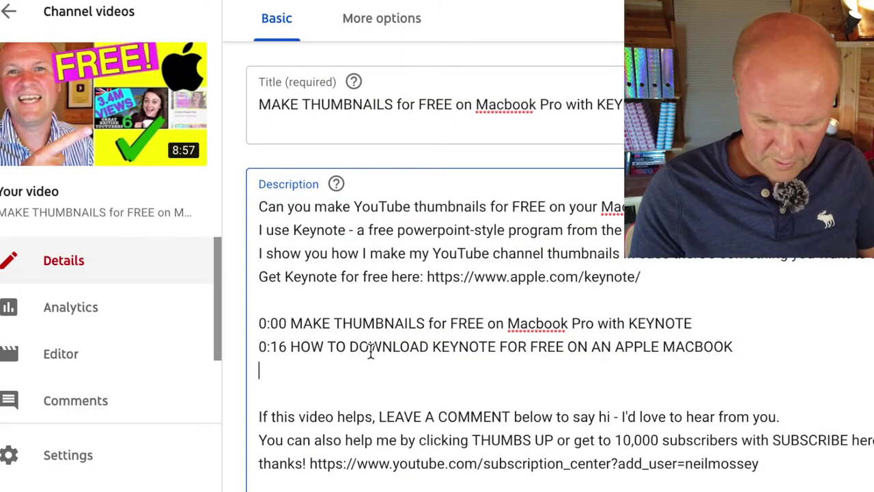
text(0)
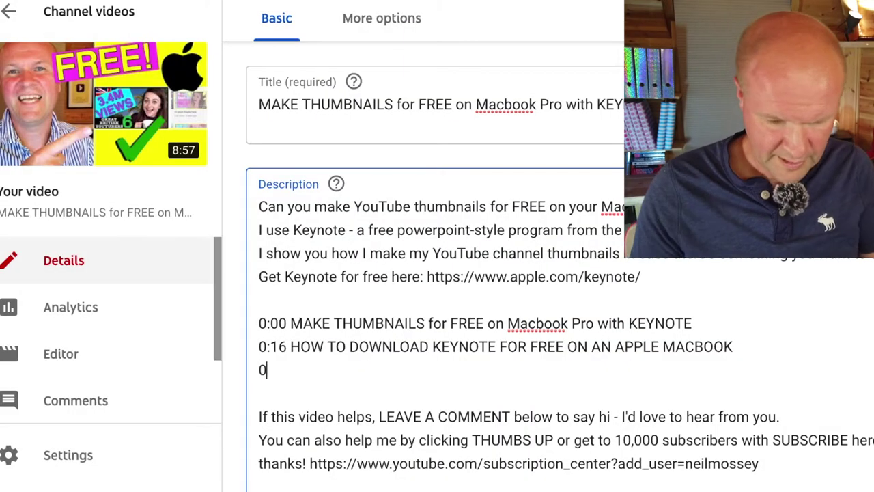
text(:32 HOW TO SET SLI)
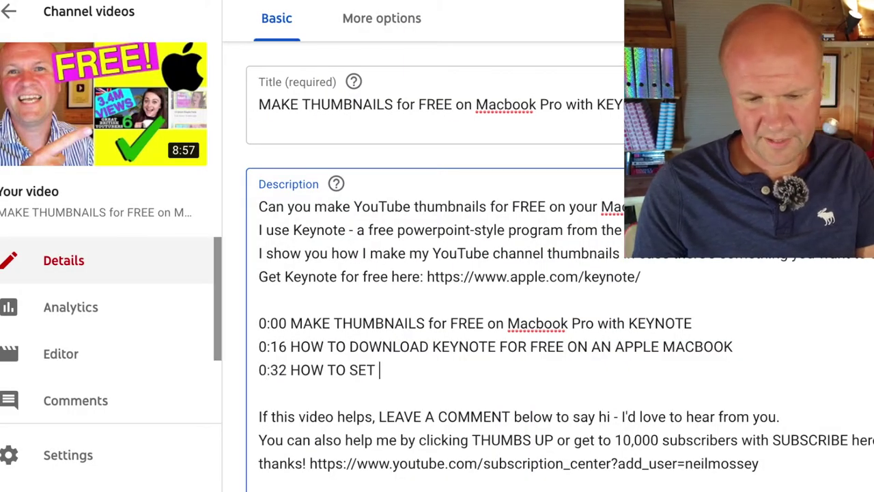
text(DE SIZE I)
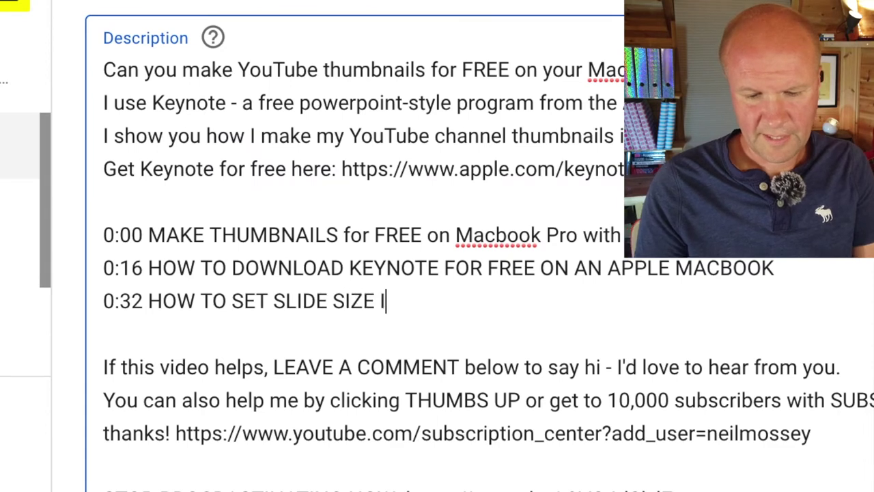
text(N APPLE KEYNOTE)
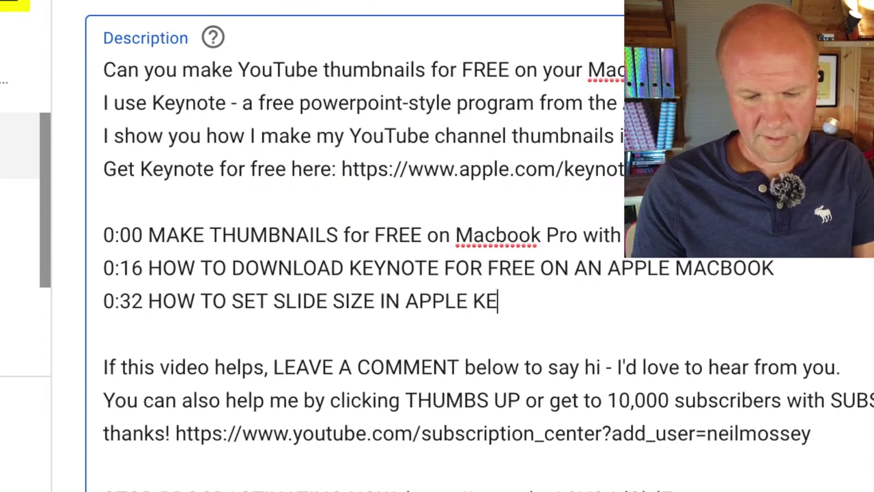
text( APP)
key(Return)
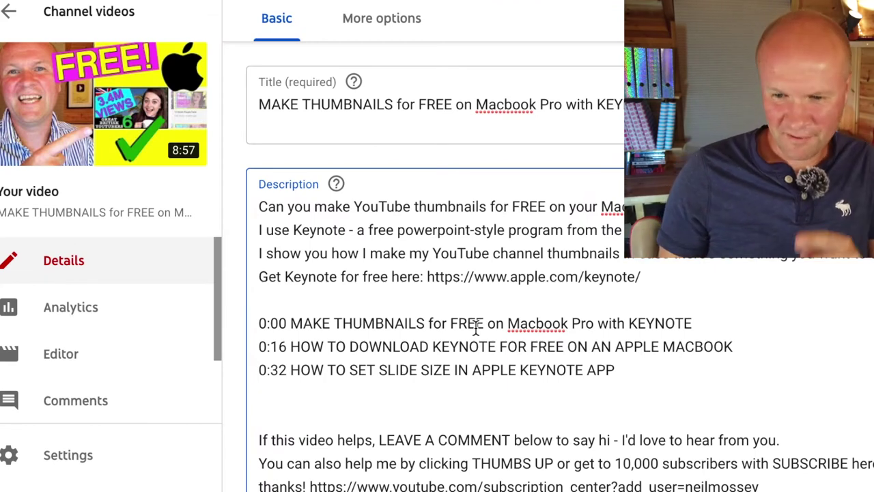
click(111, 123)
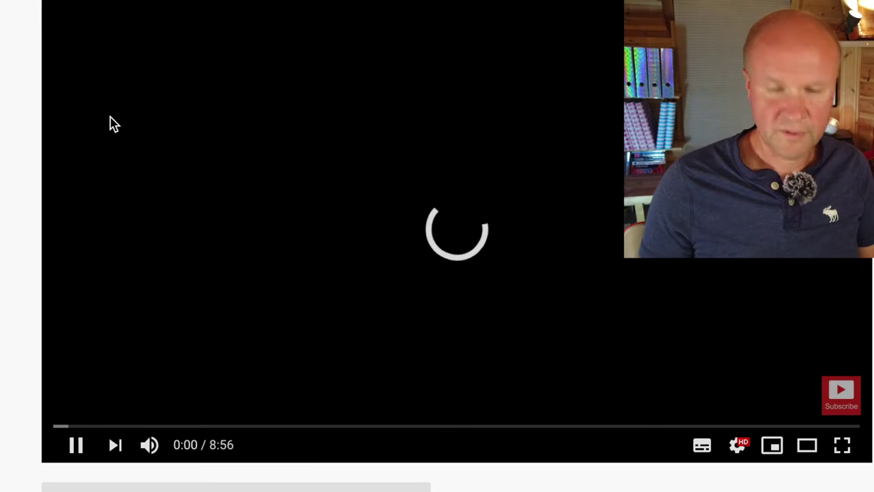
Pause the video on its public watch page once it loads
scroll(111, 123, down, 2)
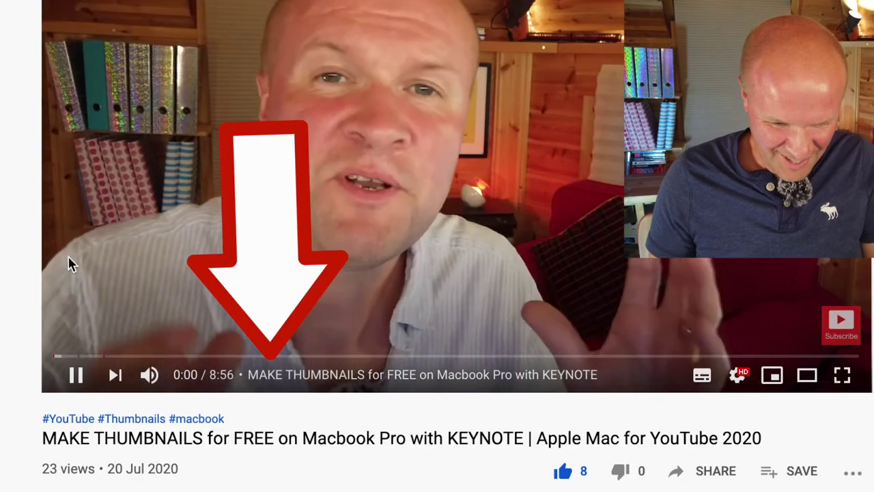
click(76, 377)
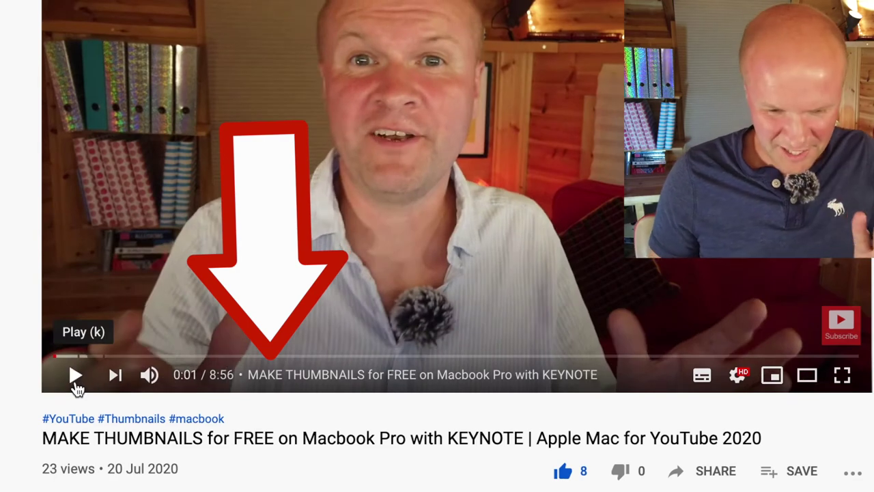
scroll(6, 403, down, 1)
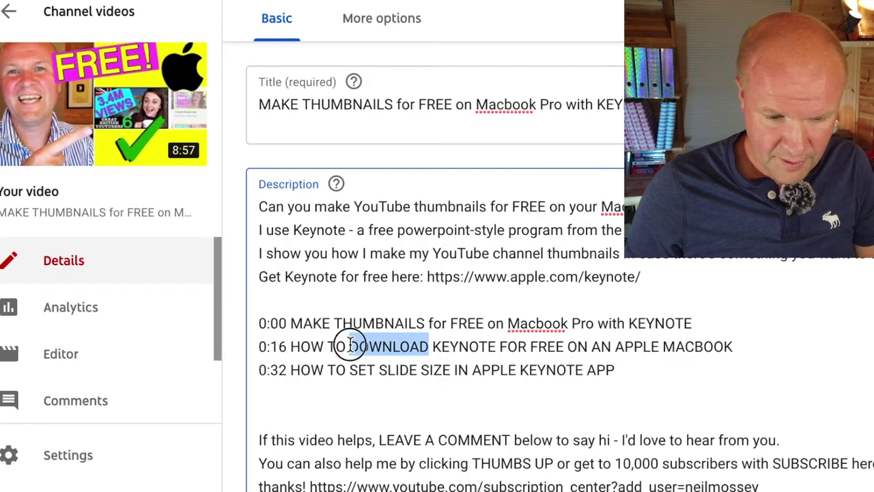
Move the 0:16 chapter line so it sits below the 0:32 line
triple_click(233, 265)
key(super+c)
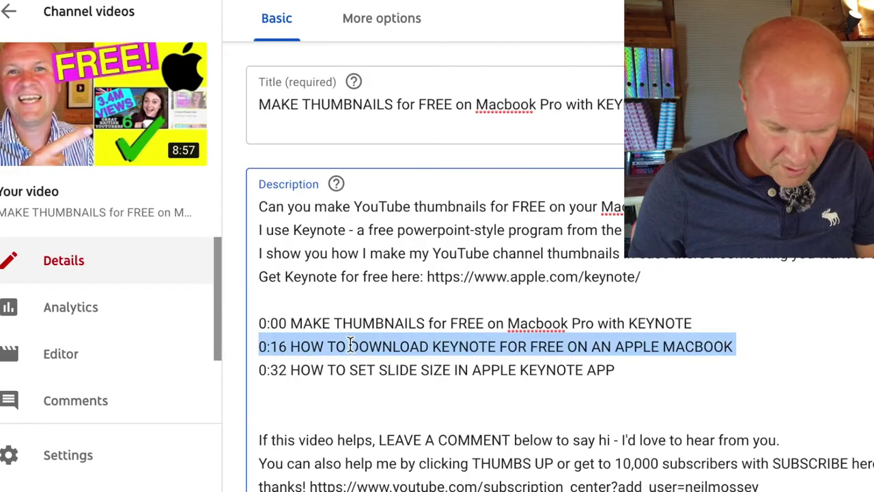
key(BackSpace)
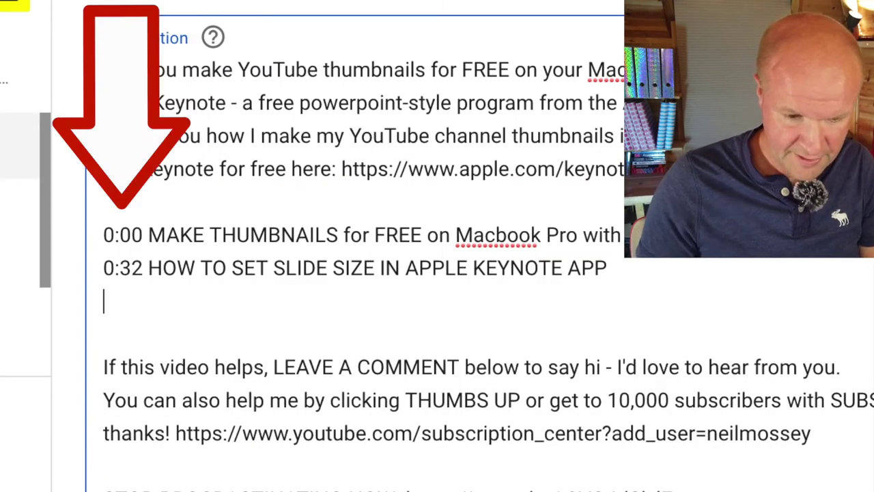
key(super+v)
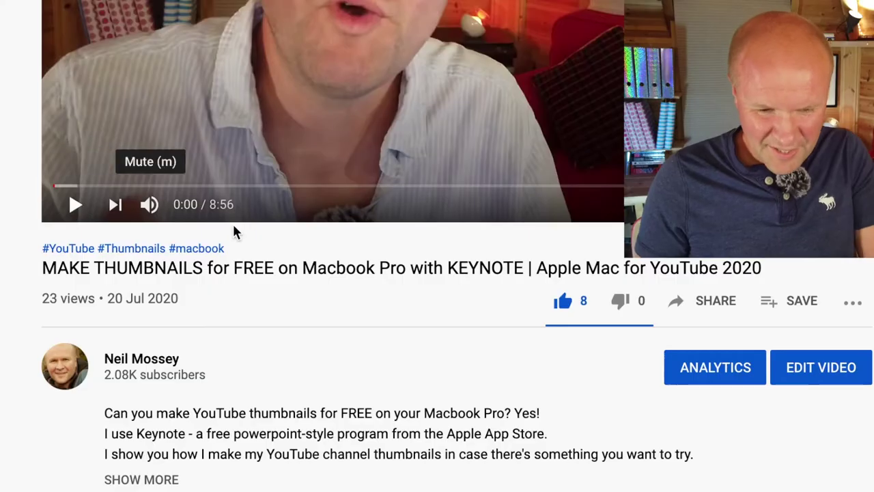
scroll(255, 235, up, 3)
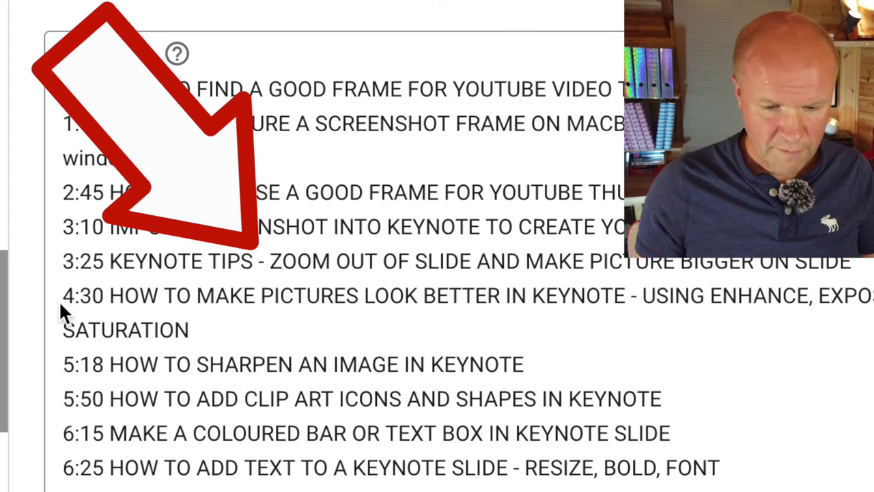
Make the 3:25 line read 'KEYNOTE TIPS: ZOOM…' with a colon, then view it on YouTube
click(269, 263)
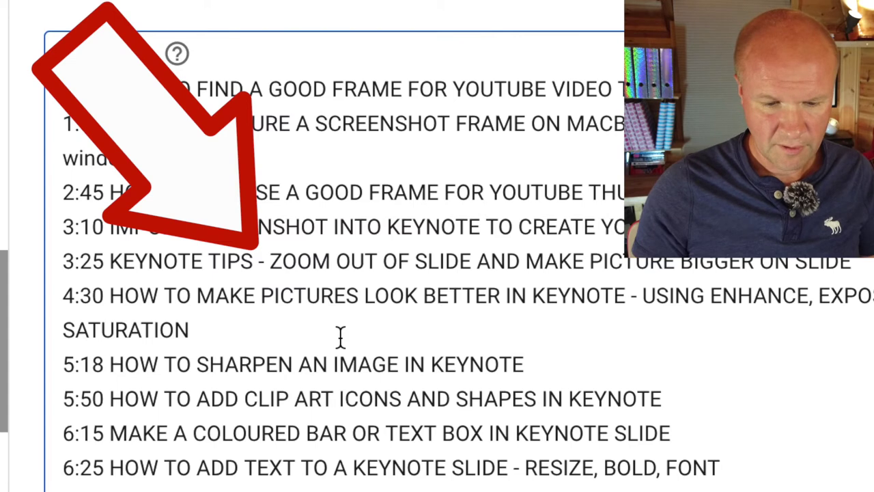
key(BackSpace)
key(BackSpace)
key(BackSpace)
text(:)
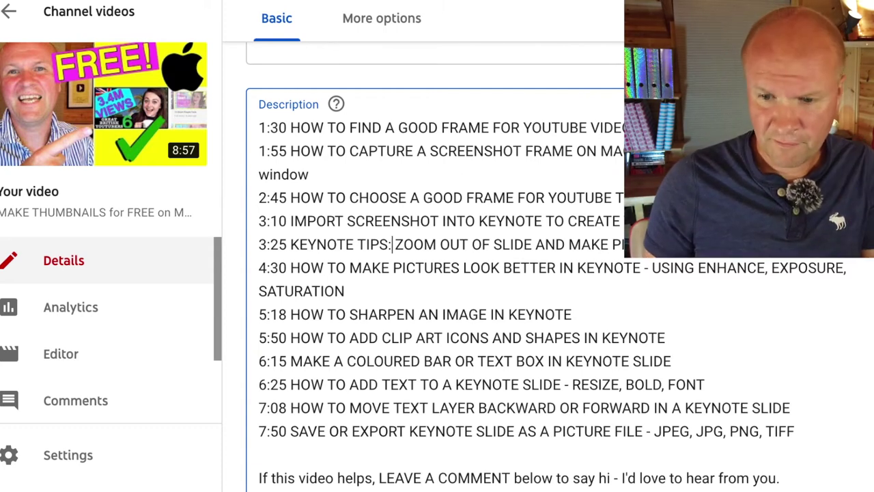
click(118, 114)
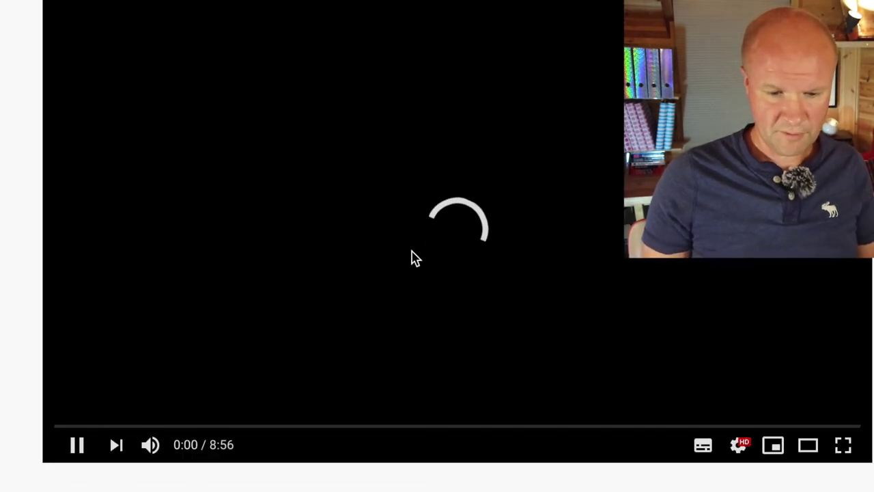
Pause the watch-page video right after playback starts
scroll(204, 308, down, 2)
click(73, 344)
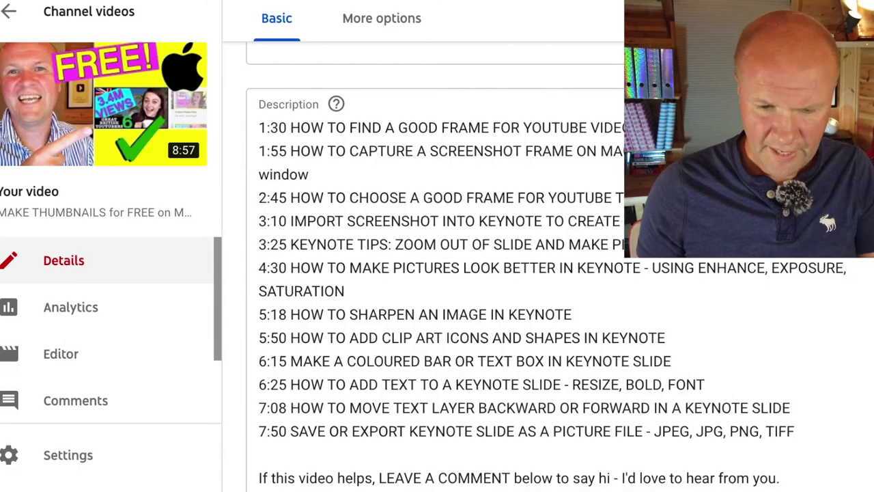
click(410, 288)
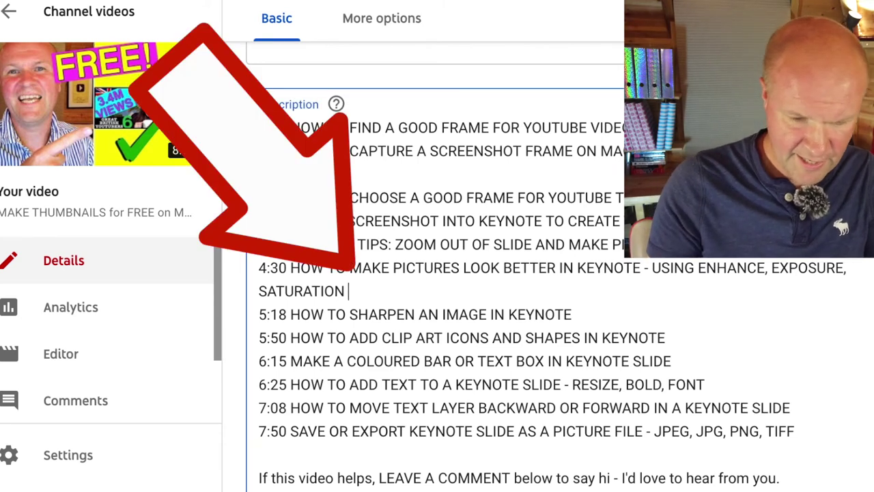
text(https://youtu.be/VhmAS8tkF44)
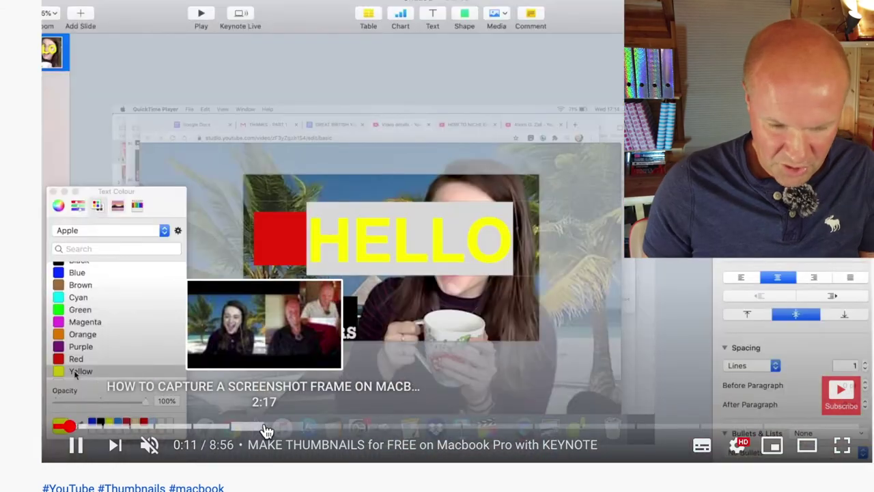
Jump to the chapters at 2:17, 2:51, 3:18 and 3:47 on the seek bar
click(265, 428)
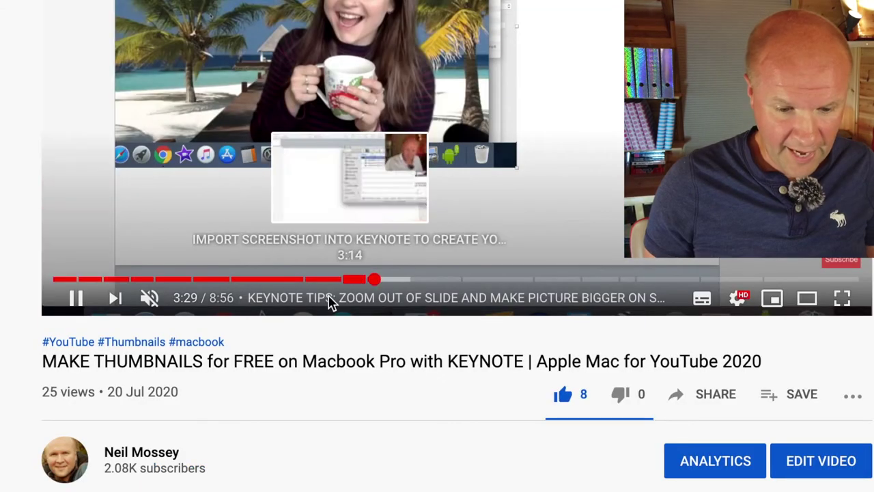
click(315, 279)
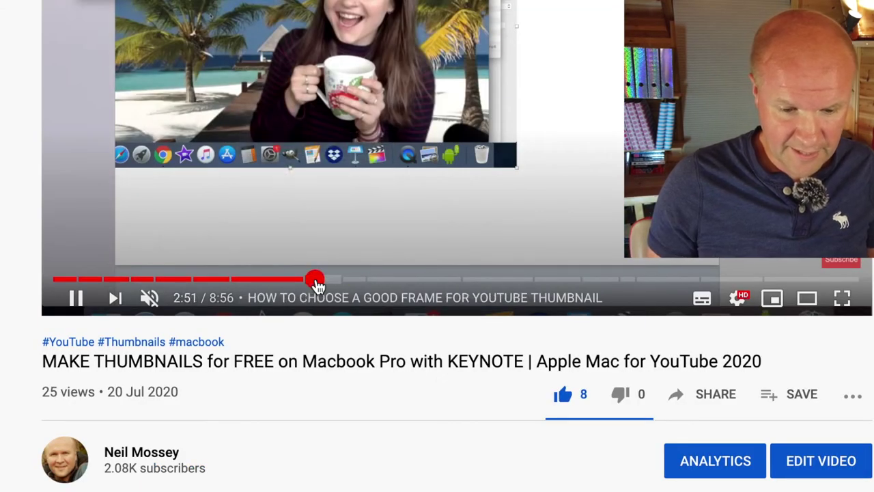
click(358, 280)
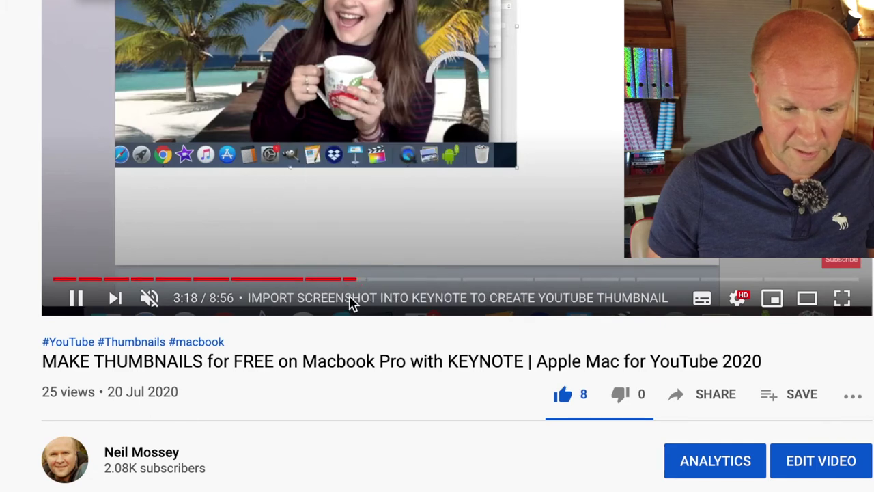
click(397, 280)
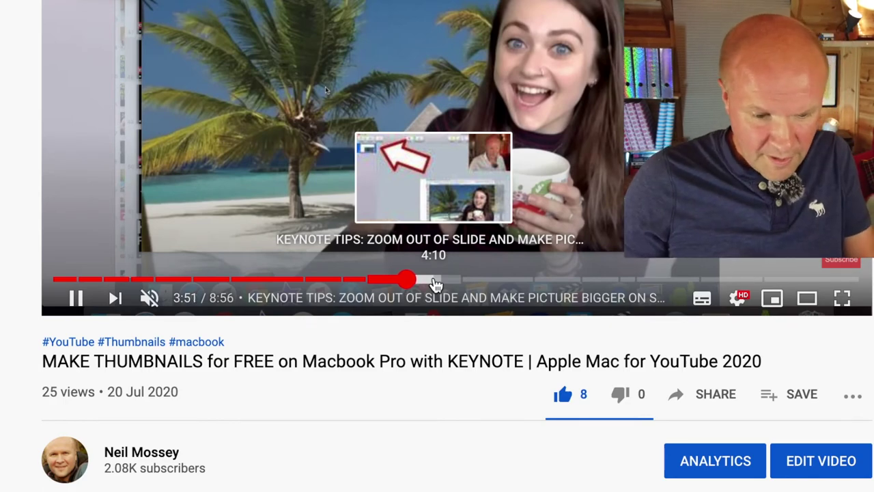
Expand the watch-page description to reveal the published chapter list
scroll(346, 338, down, 4)
click(161, 329)
scroll(361, 357, down, 3)
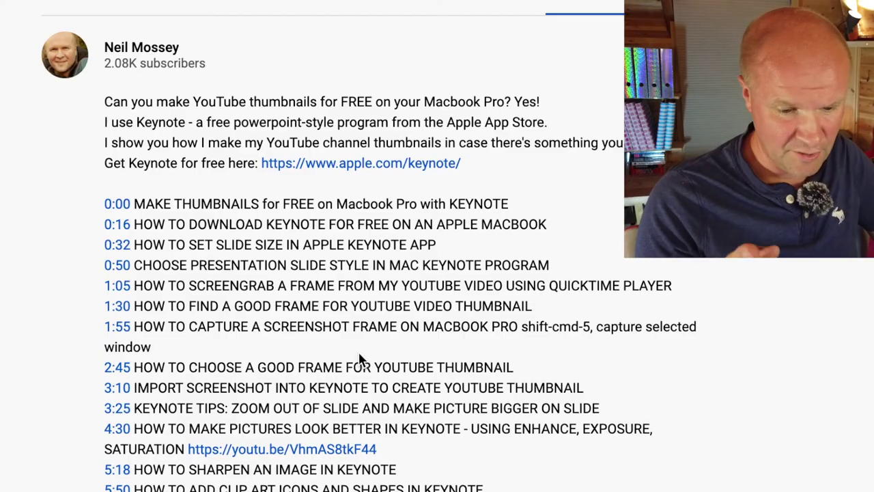
Copy the description's chapter list from 0:00 through TIFF and begin a new public comment
drag(103, 204, 621, 453)
key(super+c)
scroll(629, 359, down, 15)
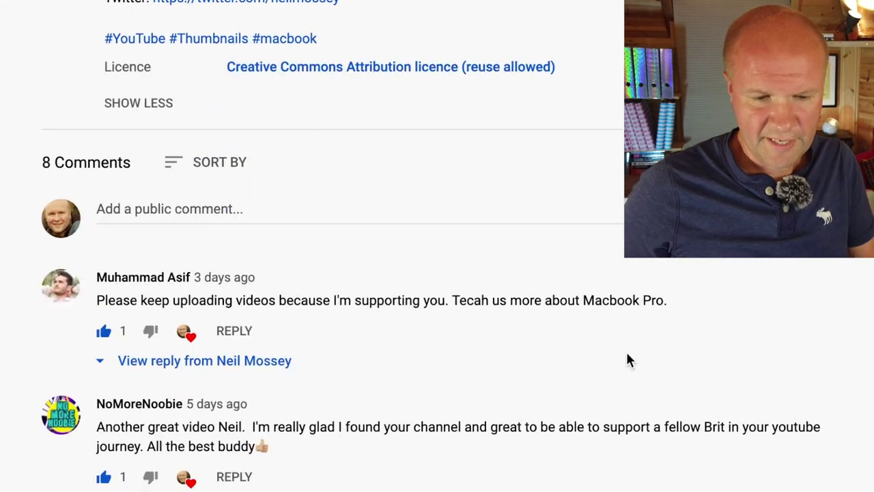
scroll(628, 360, down, 1)
click(243, 170)
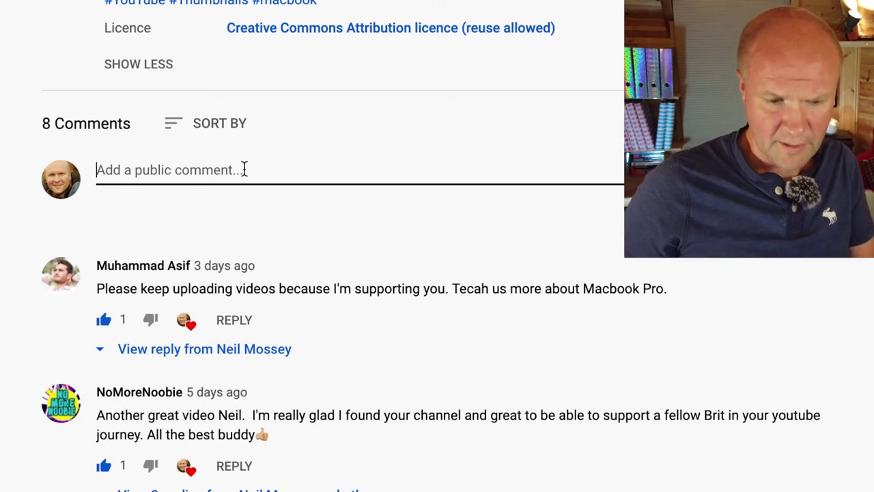
Paste the copied chapter list as a comment, post it, expand it to show all chapters, and like it
key(super+v)
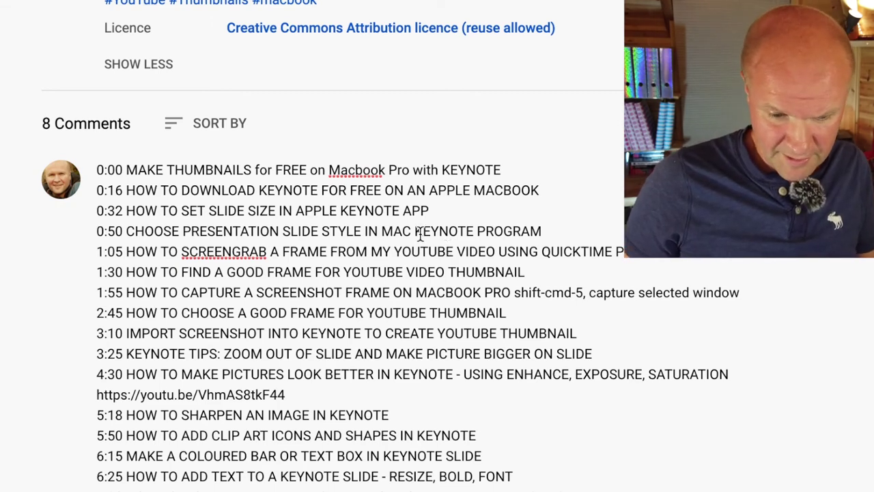
scroll(418, 232, down, 3)
click(823, 344)
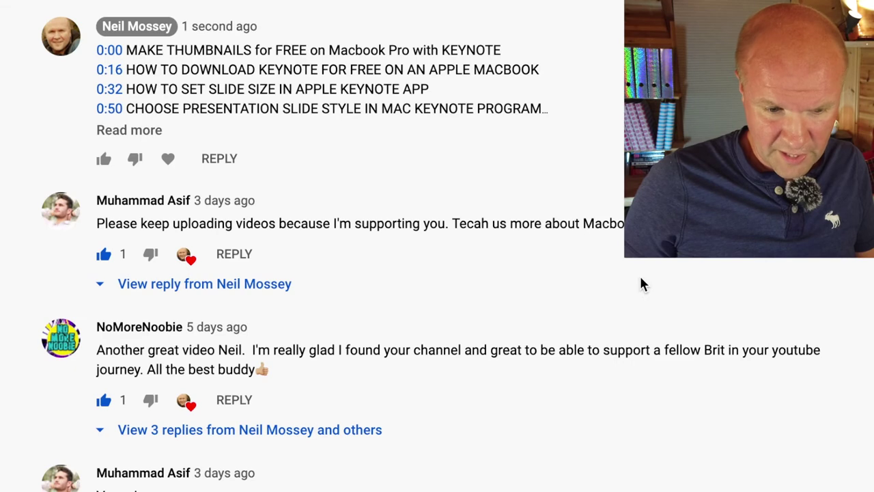
click(144, 158)
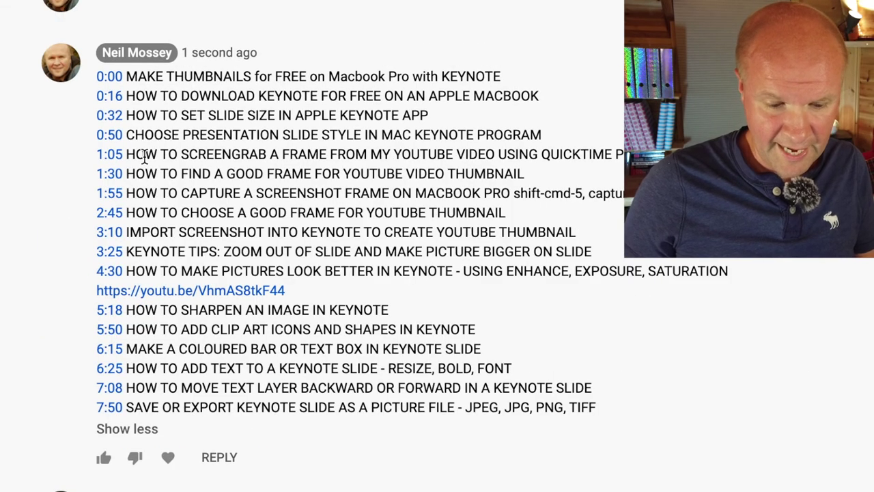
click(101, 458)
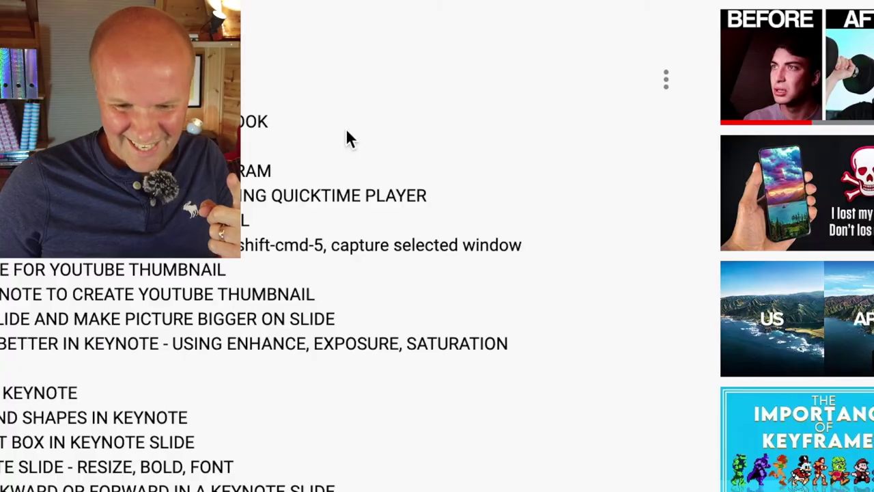
Pin the chapter-list comment to the top, confirming it replaces any previously pinned comment
click(667, 84)
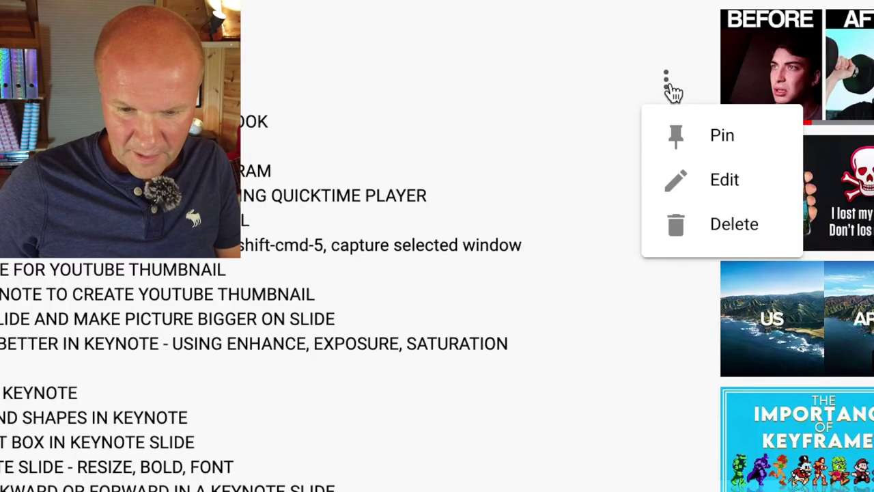
click(713, 152)
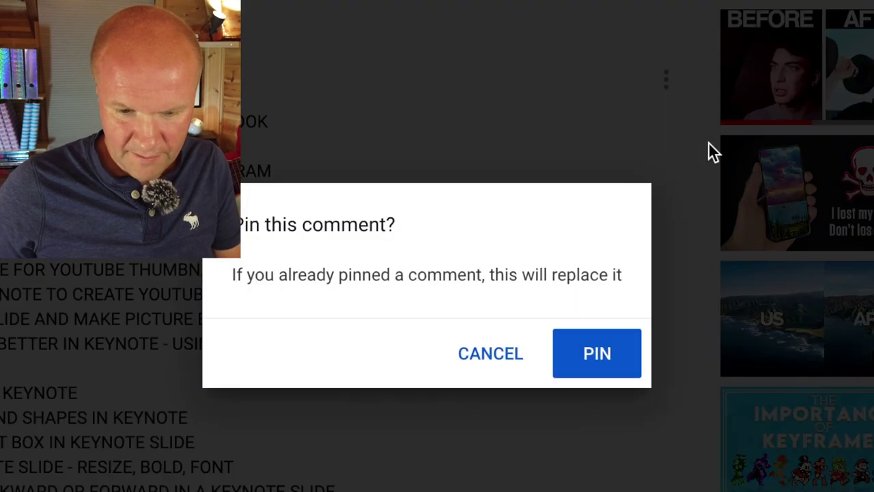
click(630, 339)
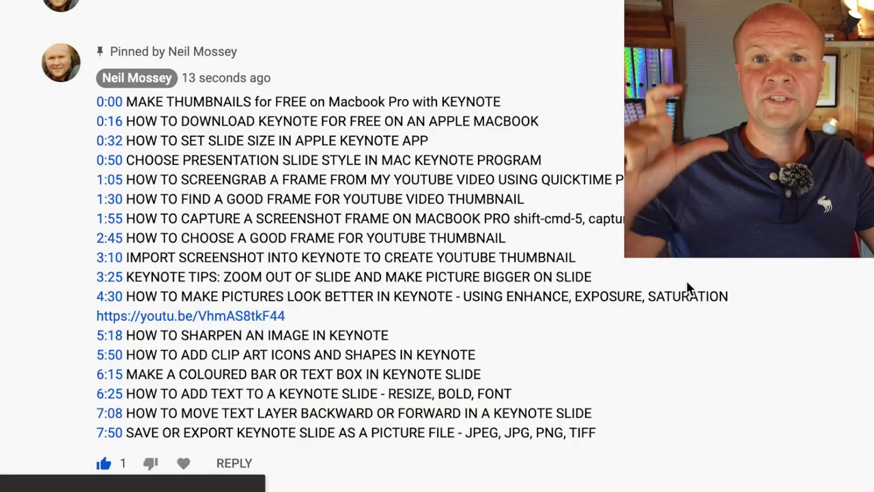